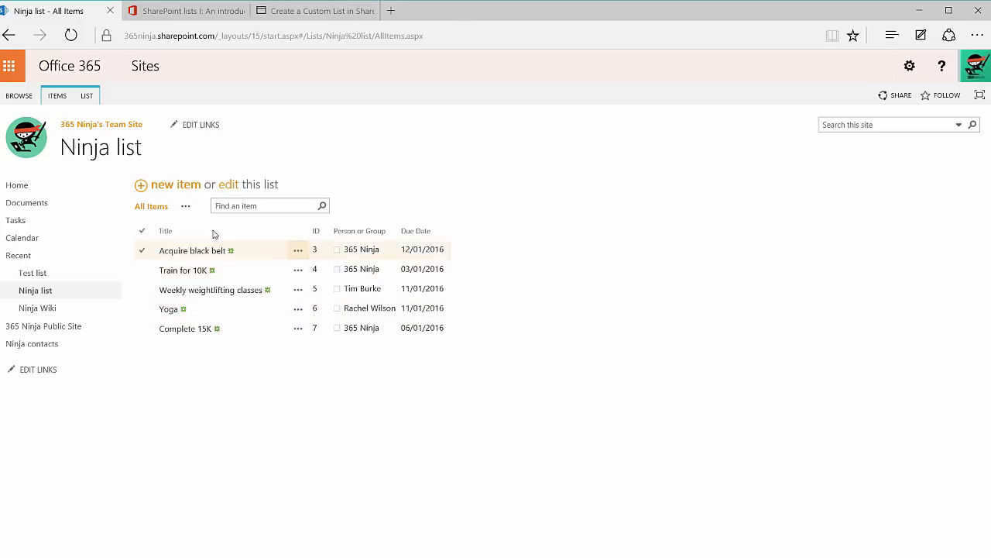
# Step: Open the All Items view of Ninja list for modification, review its column, sort, filter and mobile settings, and save the view
pyautogui.click(185, 207)
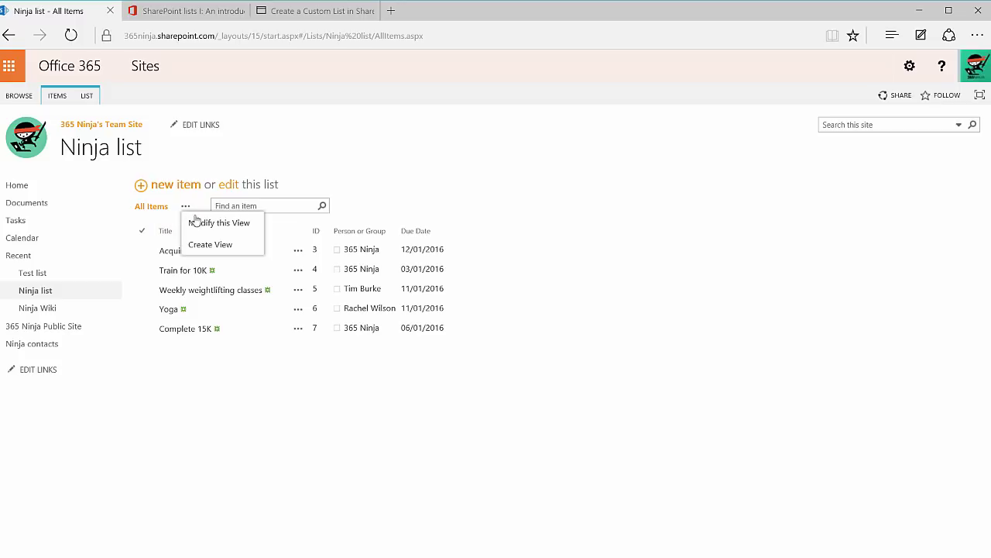
pyautogui.click(203, 226)
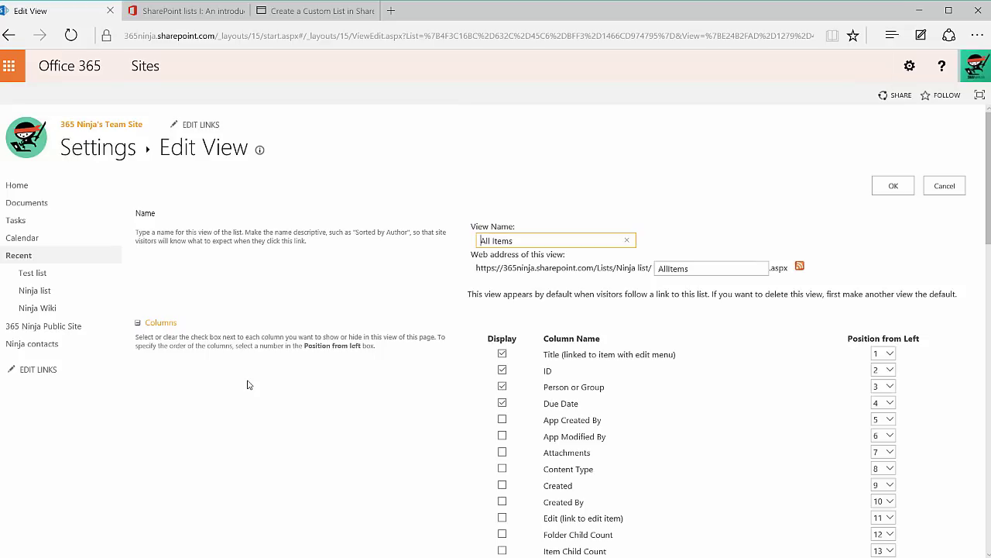
pyautogui.scroll(-2, 383, 364)
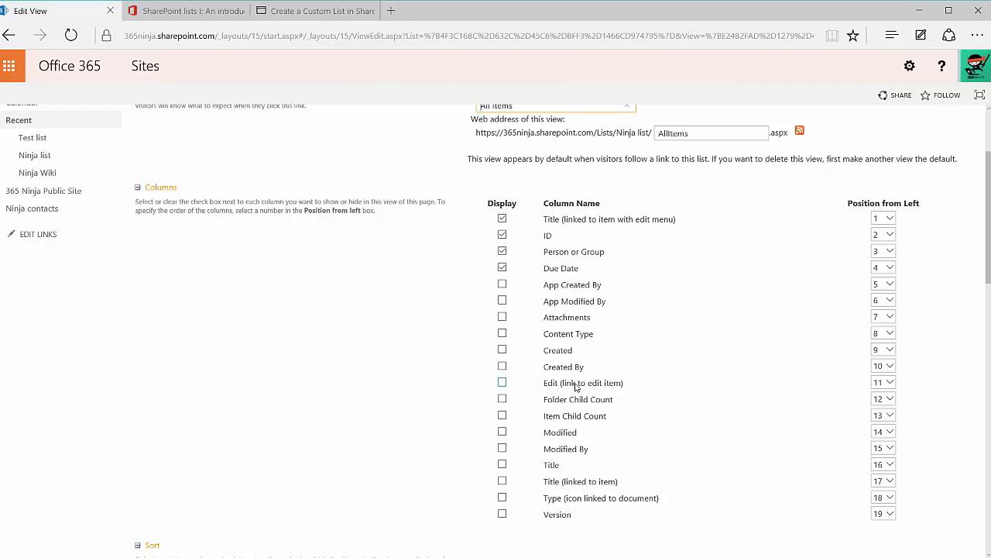
pyautogui.click(503, 334)
pyautogui.scroll(-5, 587, 343)
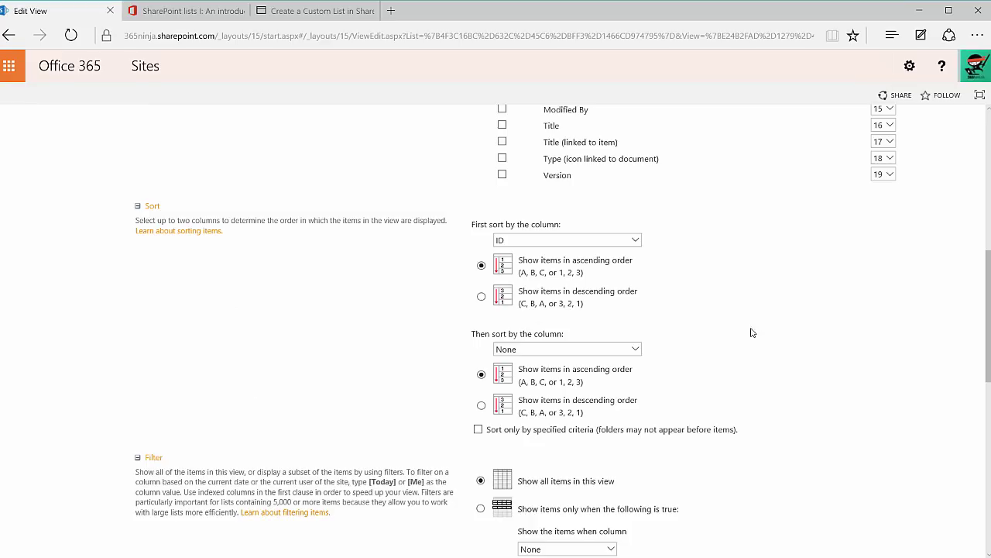
pyautogui.scroll(-1, 772, 335)
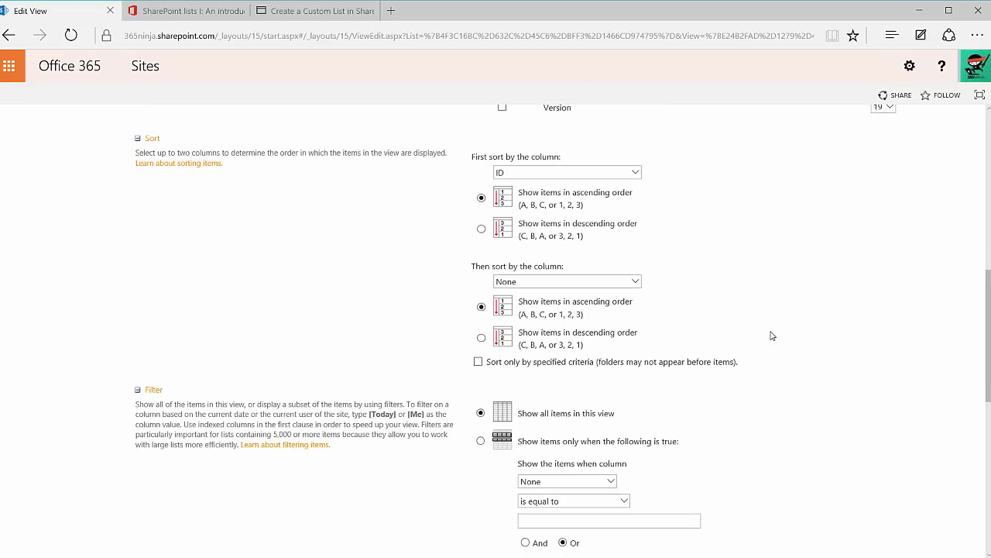
pyautogui.scroll(-5, 771, 336)
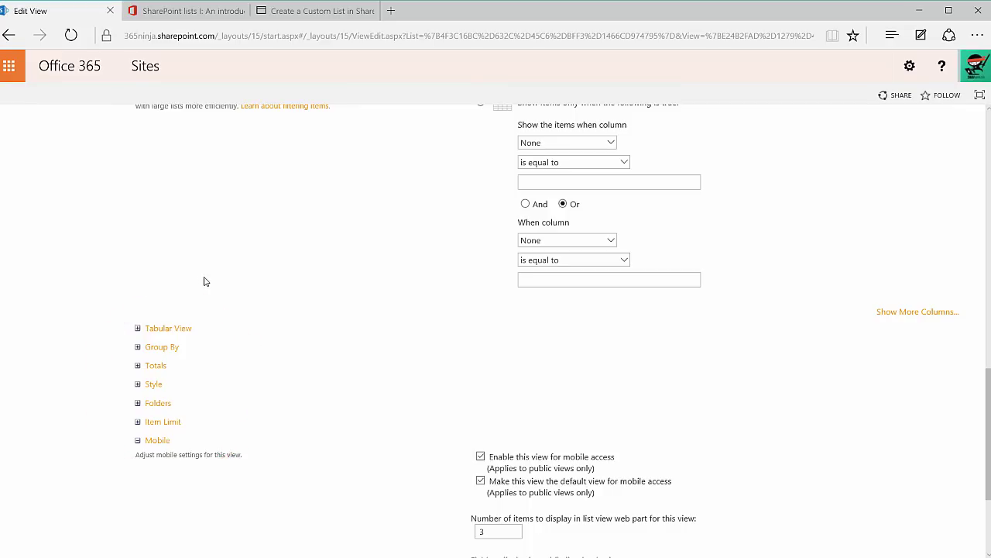
pyautogui.scroll(-2, 204, 281)
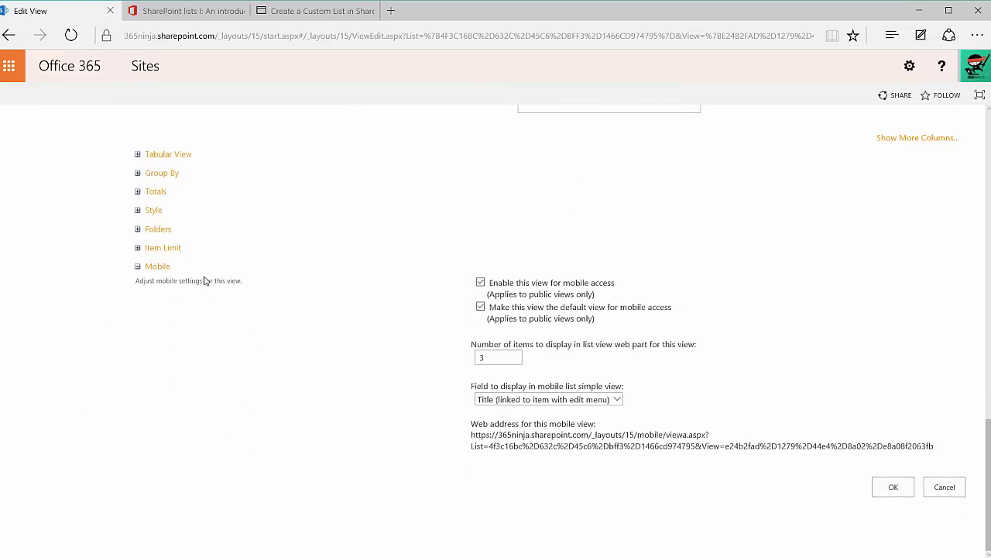
pyautogui.click(893, 487)
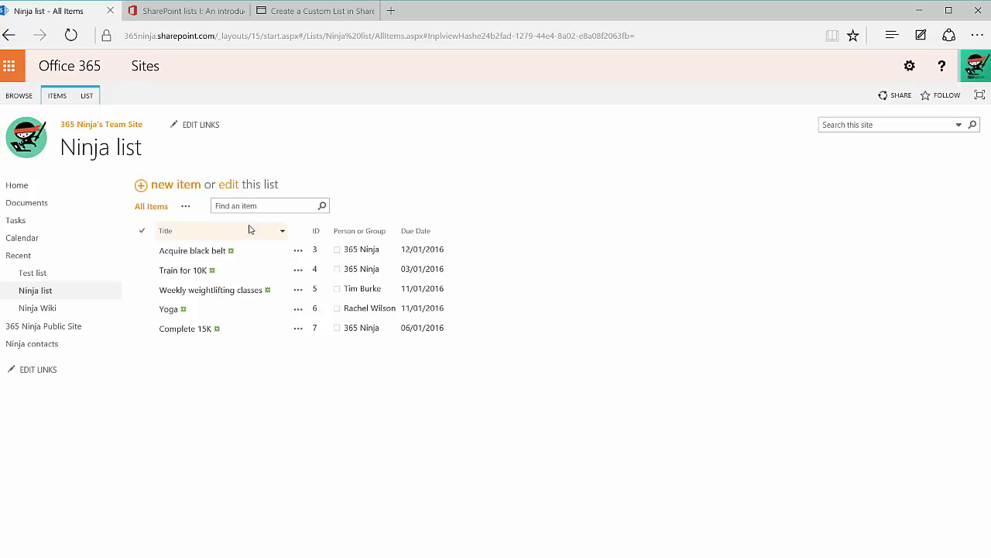
# Step: Put Ninja list into editing mode and add a text column named Notes after Due Date
pyautogui.click(226, 188)
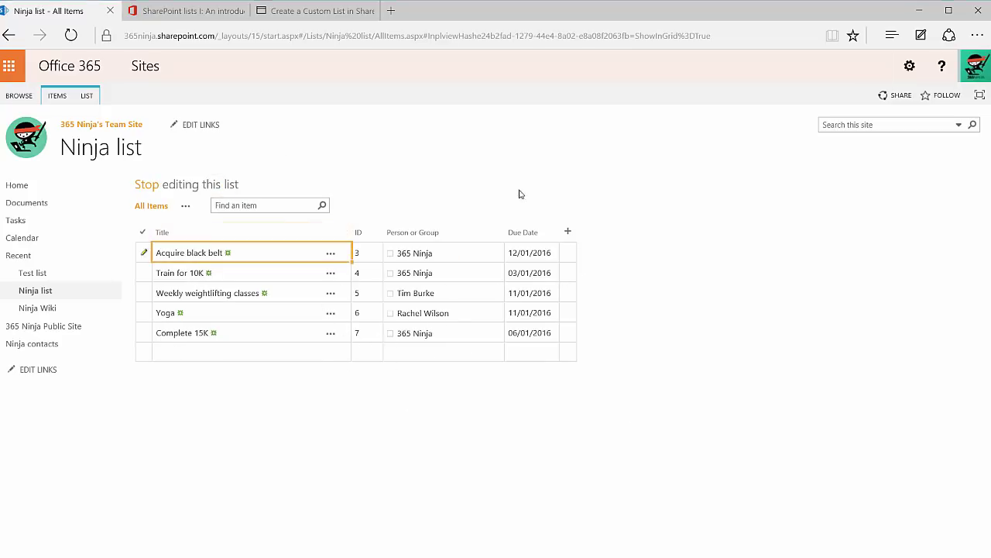
pyautogui.click(569, 233)
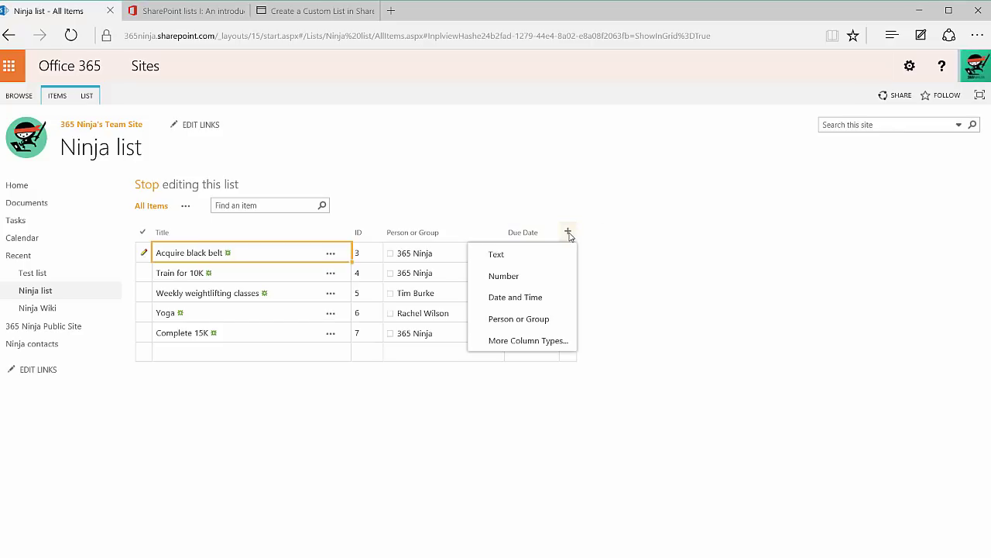
pyautogui.click(524, 262)
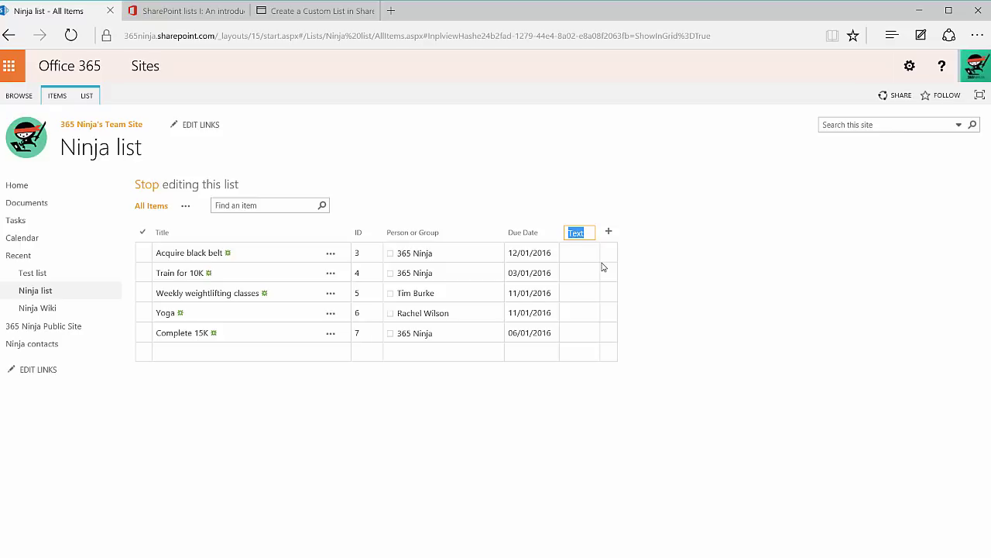
pyautogui.write('Notes')
pyautogui.press('Return')
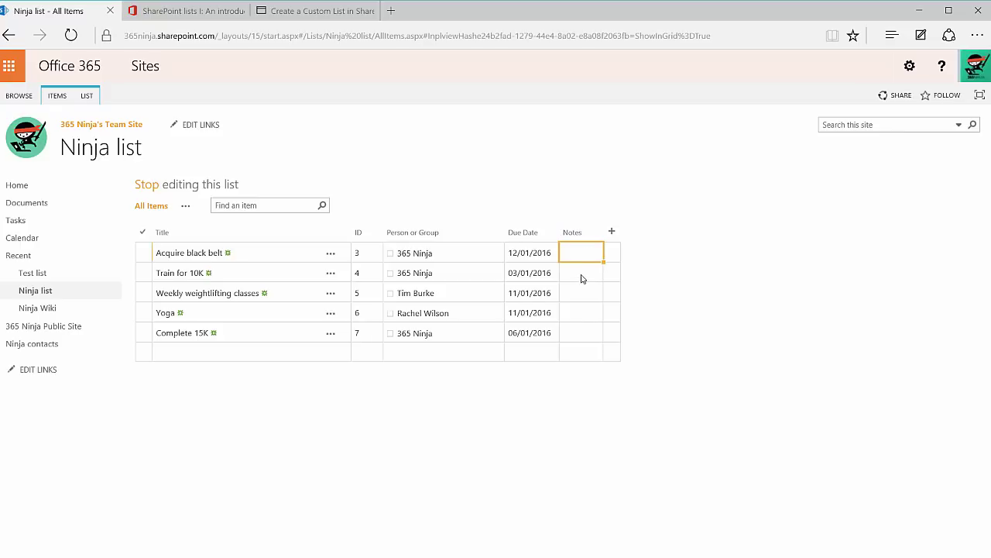
# Step: Fill in Notes for the first three items with "2016 resolution", "Race in Nashville" and "20-30lb per week"
pyautogui.click(581, 279)
pyautogui.click(580, 298)
pyautogui.click(581, 314)
pyautogui.click(577, 255)
pyautogui.write('2016 resolution')
pyautogui.press('Return')
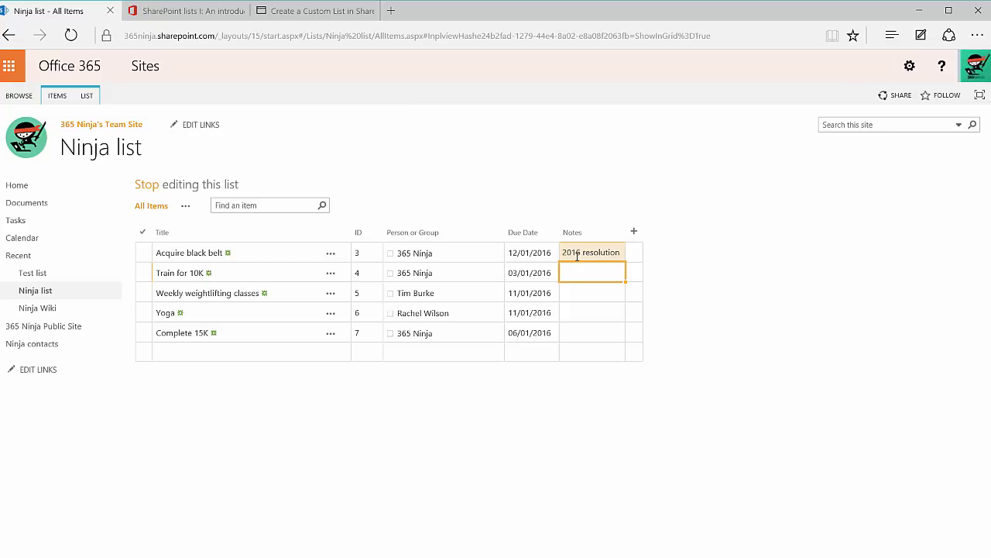
pyautogui.write('Race in Nashville')
pyautogui.press('Return')
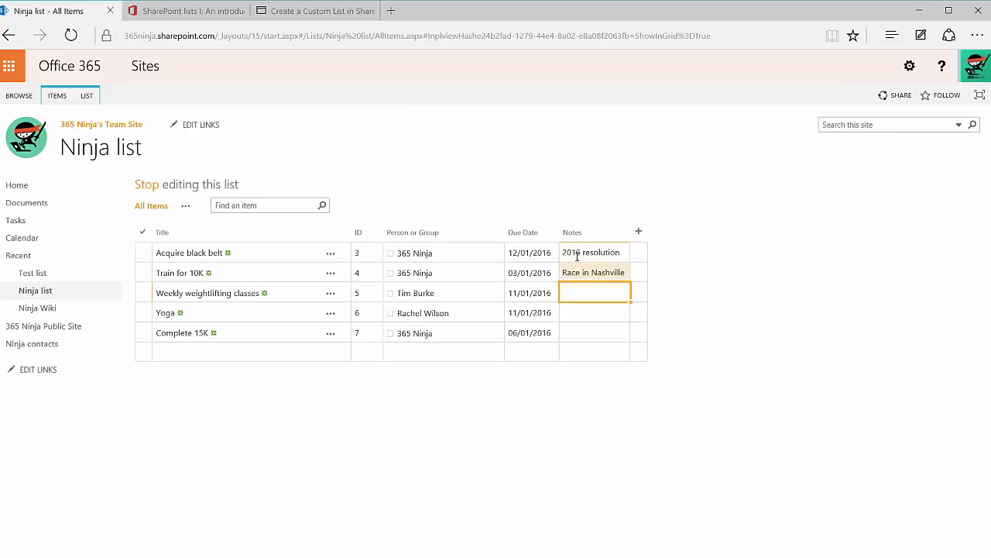
pyautogui.write('20-30lb per week')
pyautogui.press('Return')
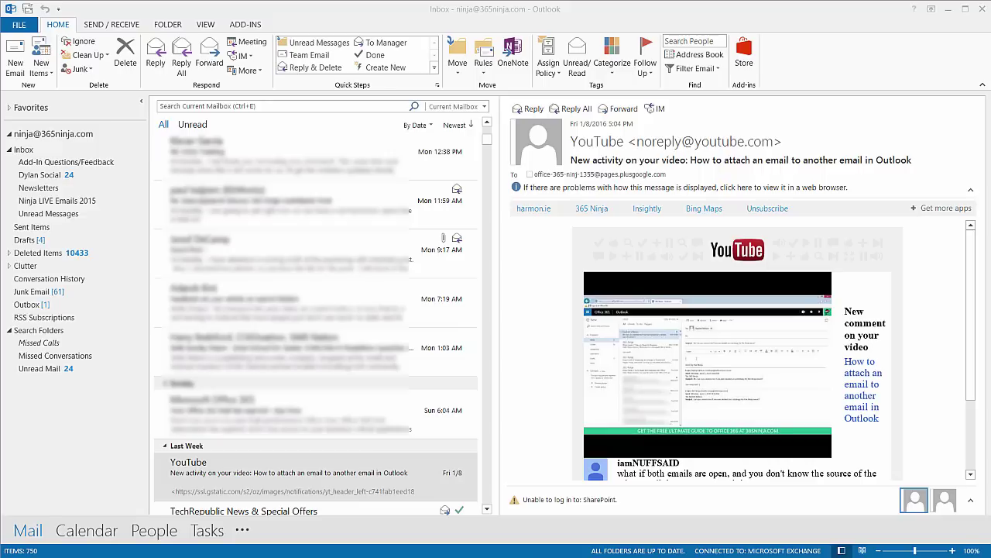
# Step: Switch to Outlook, view the to-do list, and flag the email "Want to grow your knowledge on Office 365 and Windows 10?" for follow-up
pyautogui.click(205, 532)
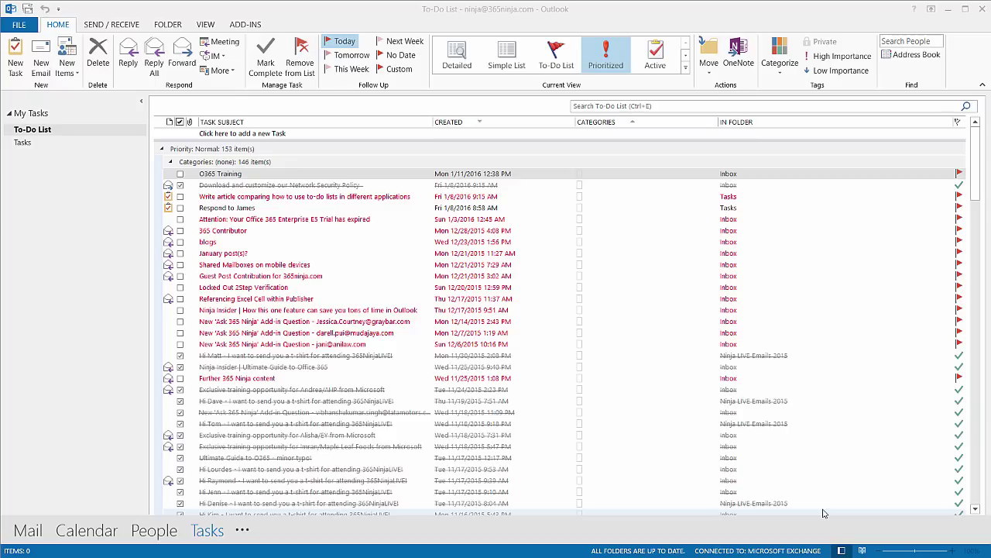
pyautogui.click(34, 532)
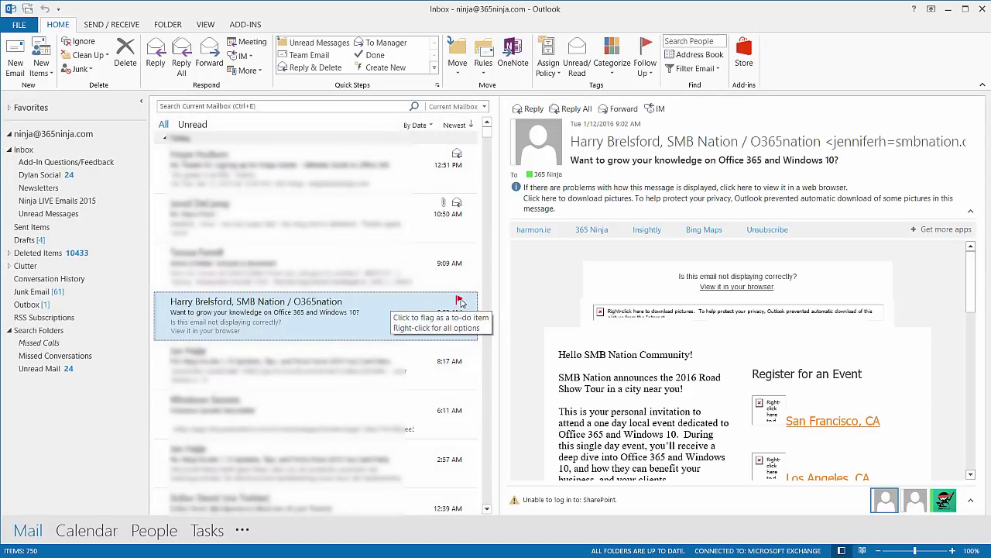
pyautogui.click(460, 302)
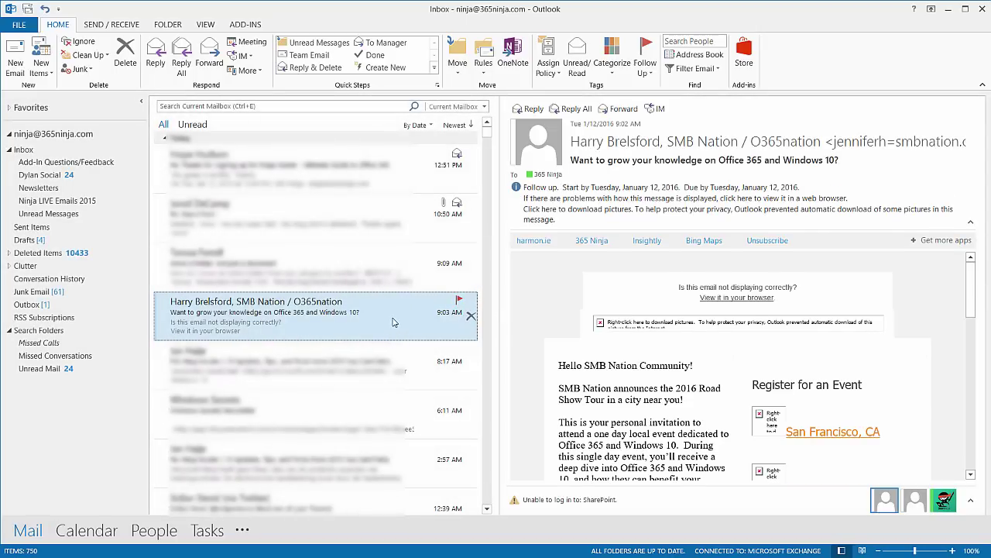
# Step: Mark the flagged email "Want to grow your knowledge on Office 365 and Windows 10?" as complete in the to-do list
pyautogui.click(210, 531)
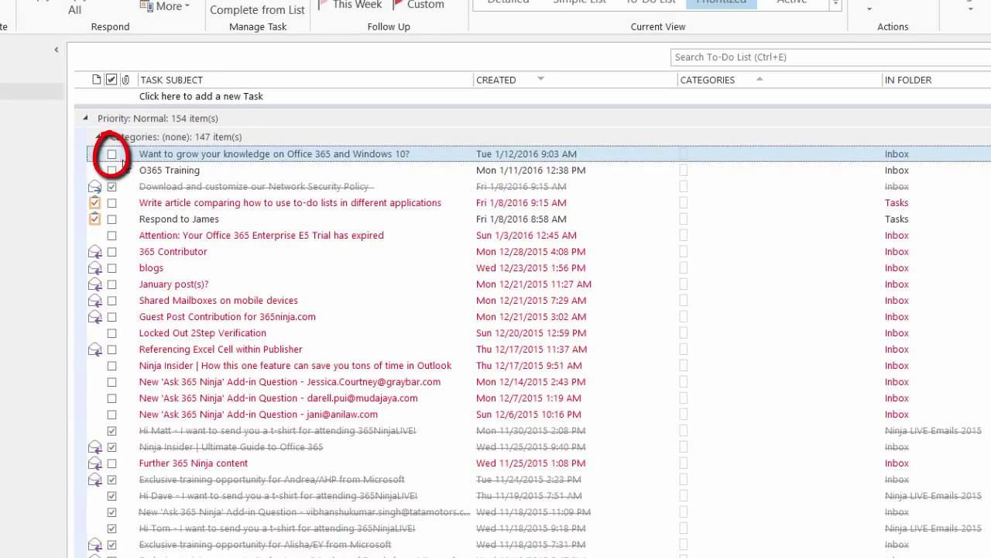
pyautogui.click(111, 154)
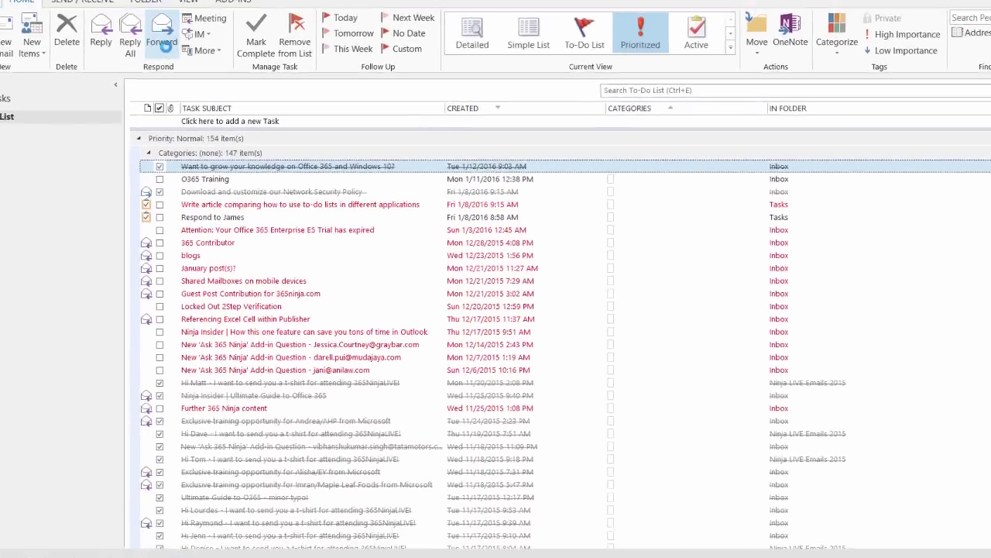
pyautogui.click(111, 0)
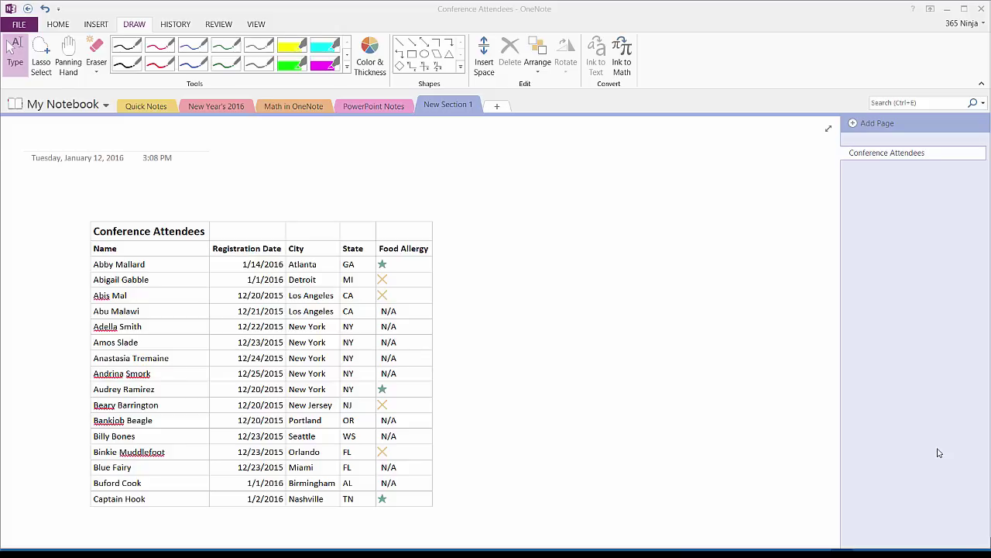
# Step: In OneNote, browse the available tags and change the New Jersey attendee's Food Allergy tag to Nut Allergy
pyautogui.click(610, 254)
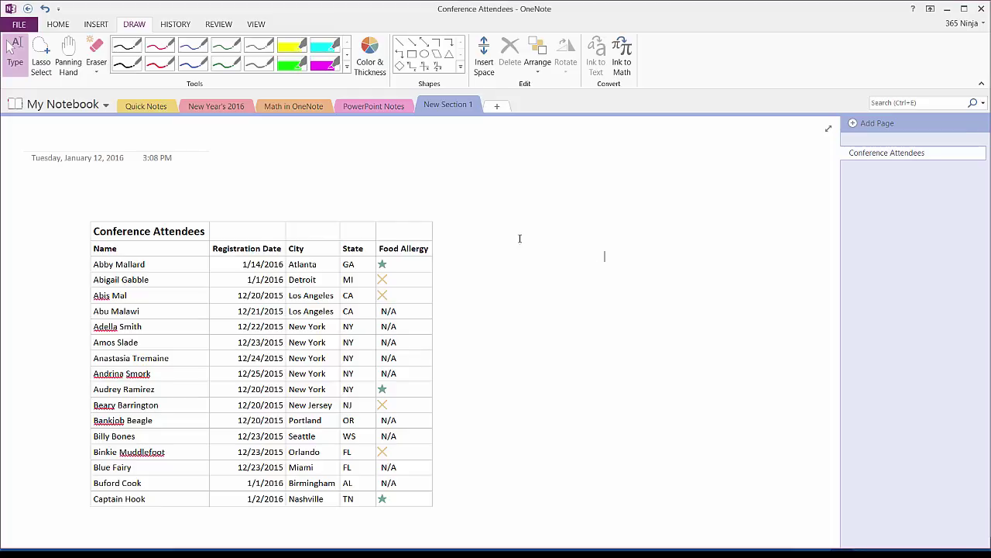
pyautogui.click(405, 224)
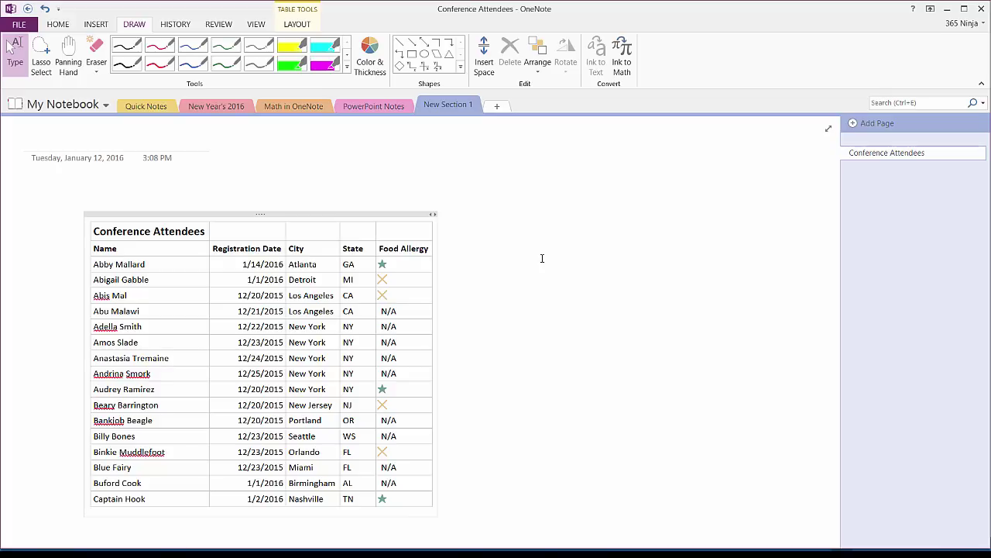
pyautogui.click(405, 279)
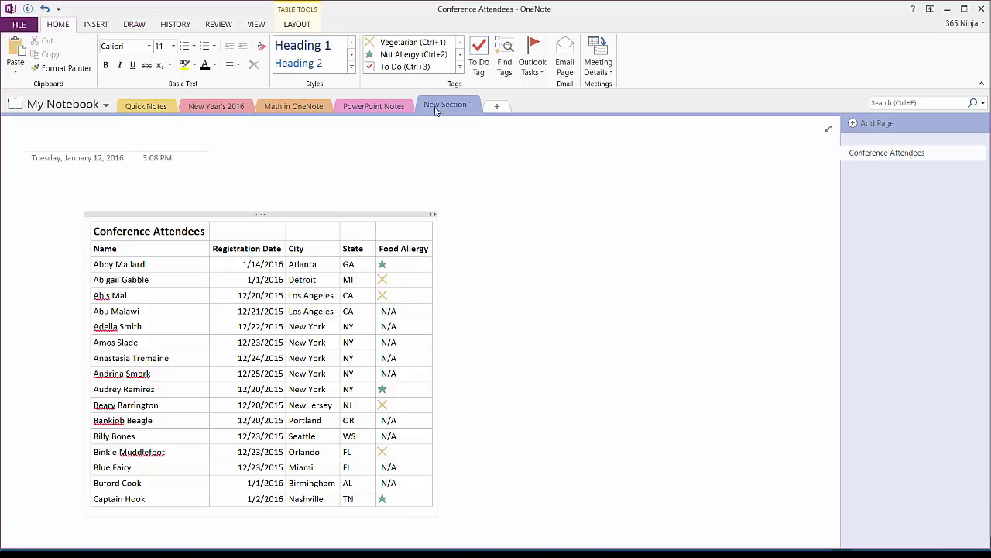
pyautogui.click(460, 67)
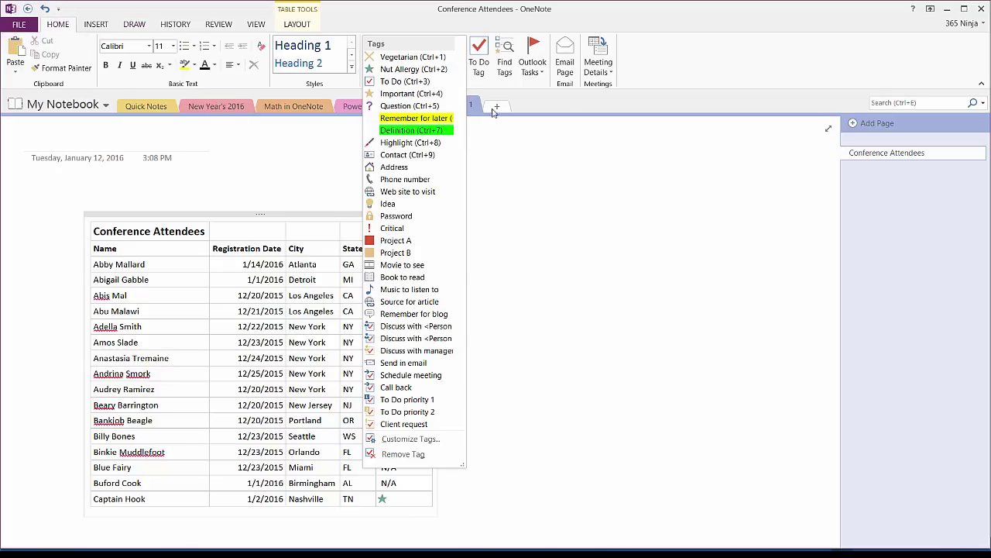
pyautogui.click(512, 135)
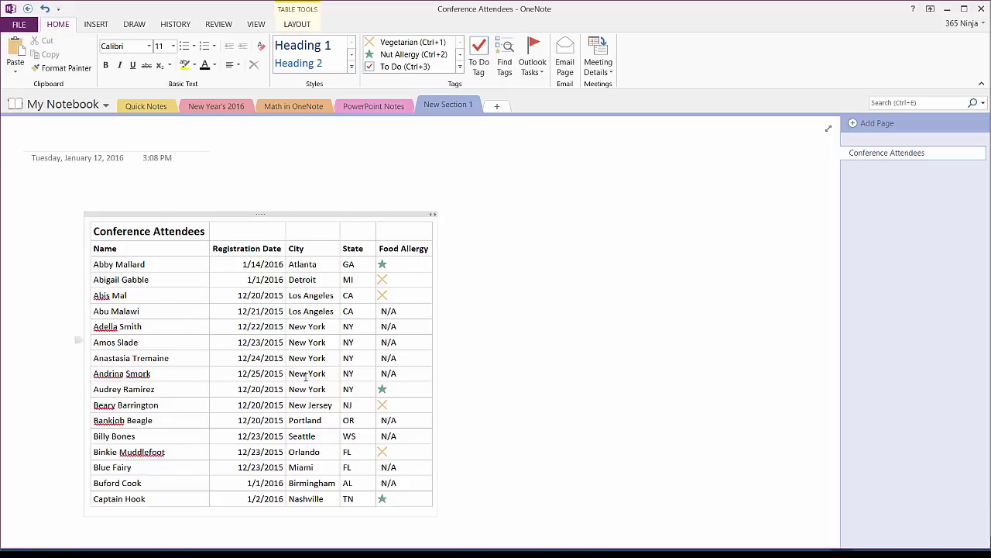
pyautogui.click(400, 406)
pyautogui.hotkey('ctrl', '1')
pyautogui.click(459, 68)
pyautogui.click(433, 70)
pyautogui.click(674, 386)
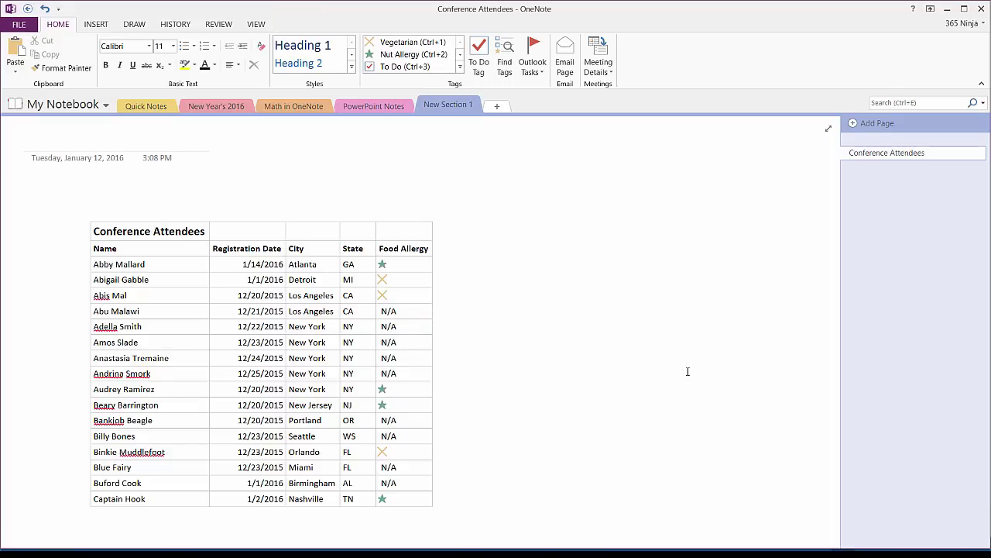
# Step: Circle the name of the New York attendee tagged with a nut allergy in freehand black pen
pyautogui.click(91, 27)
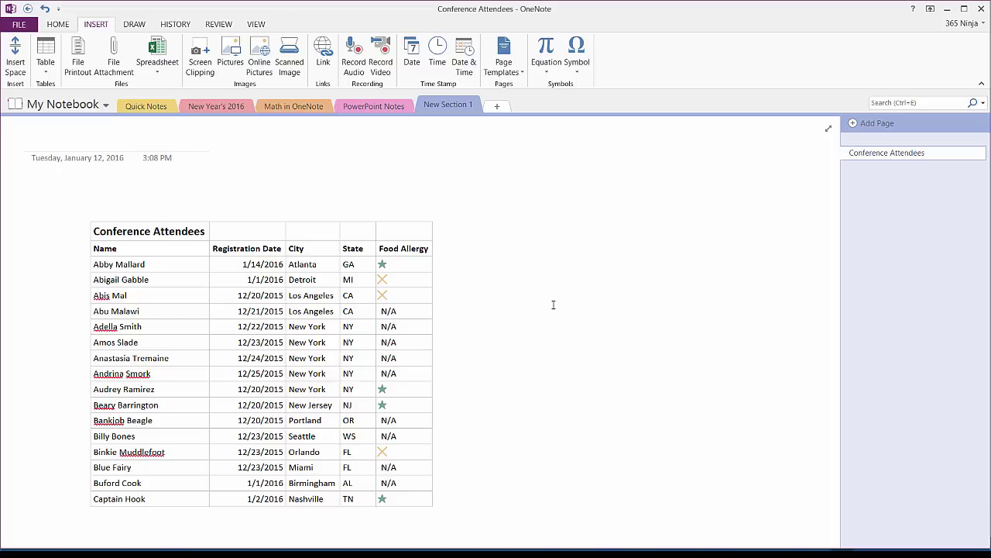
pyautogui.click(134, 24)
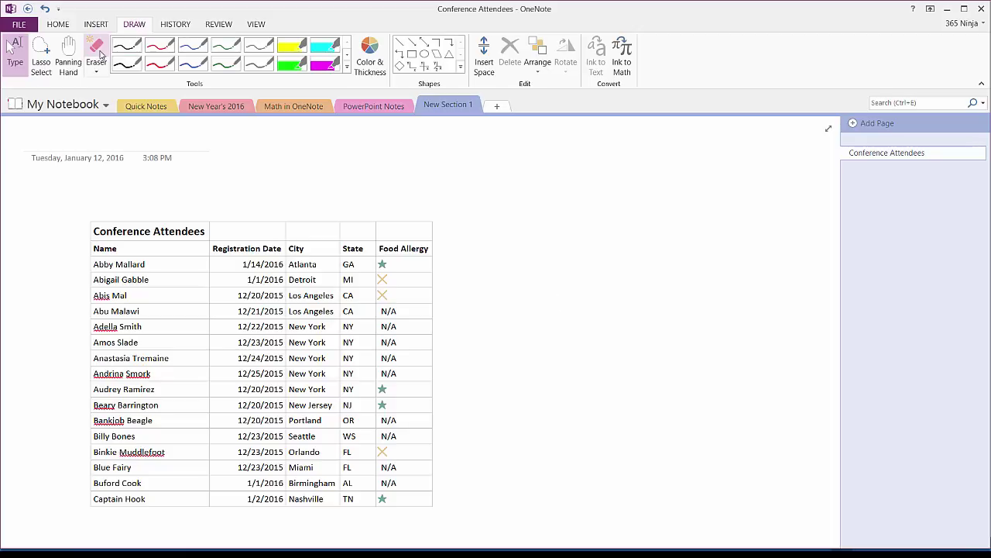
pyautogui.click(124, 51)
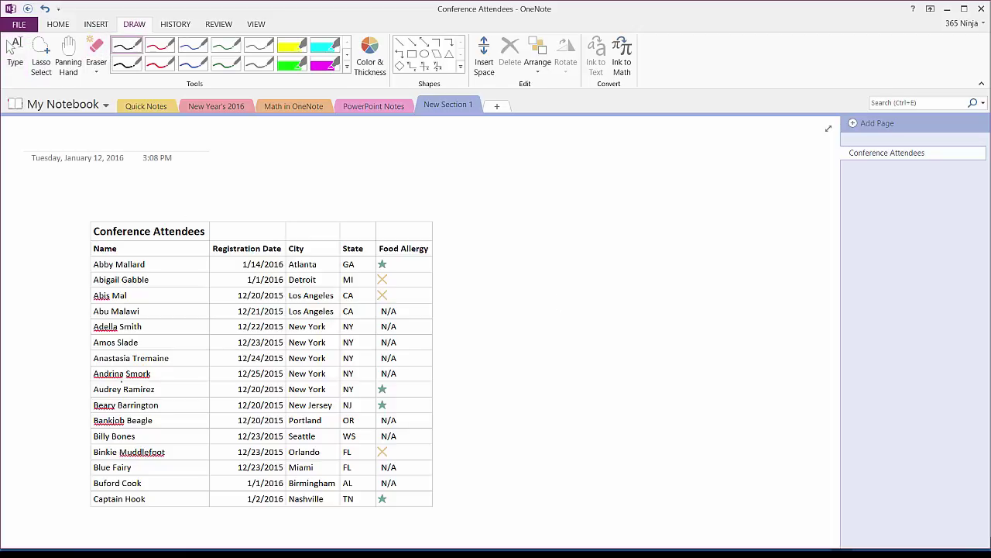
pyautogui.moveTo(121, 382)
pyautogui.mouseDown()
pyautogui.moveTo(86, 401)
pyautogui.moveTo(158, 385)
pyautogui.mouseUp()
# Step: Record a short audio clip on the Conference Attendees page and stop the recording
pyautogui.click(96, 24)
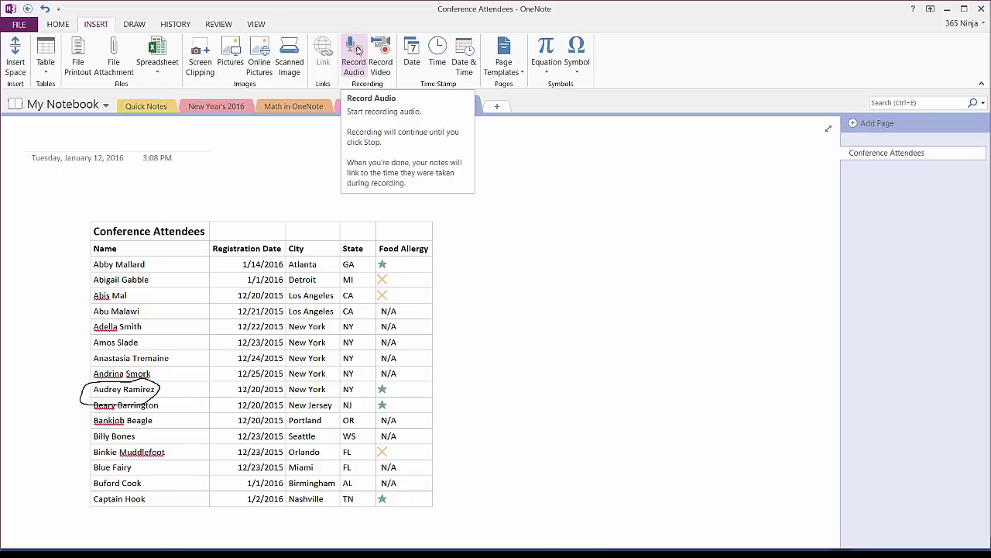
pyautogui.click(355, 52)
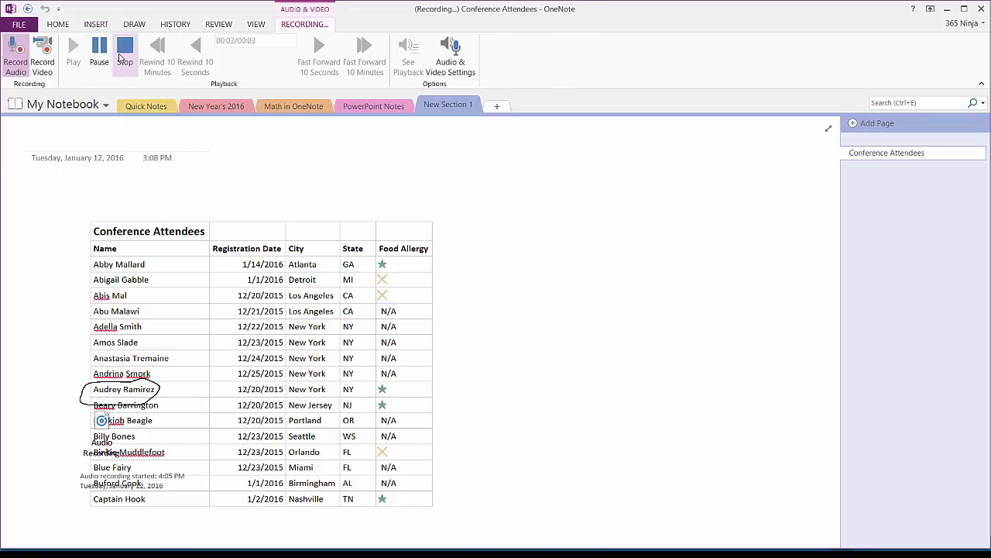
pyautogui.click(125, 53)
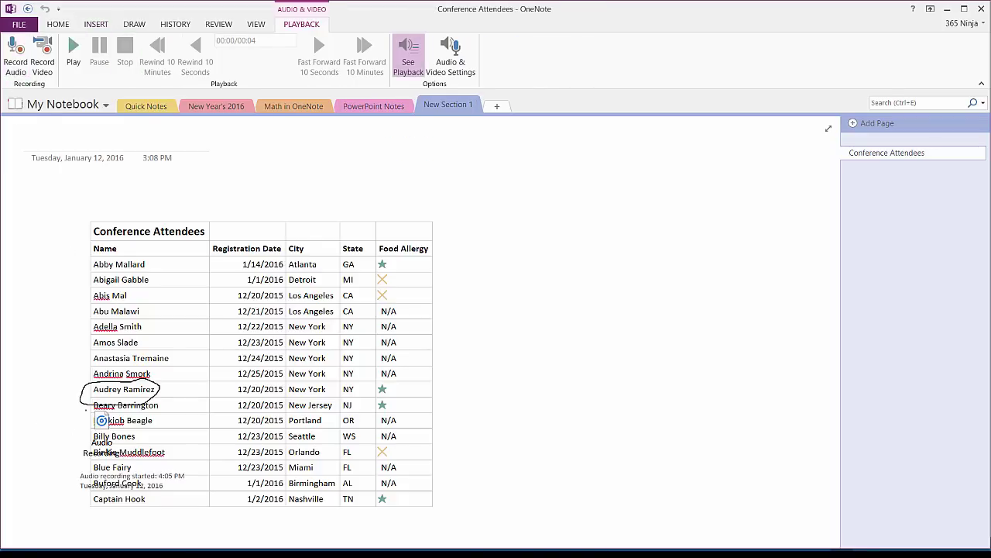